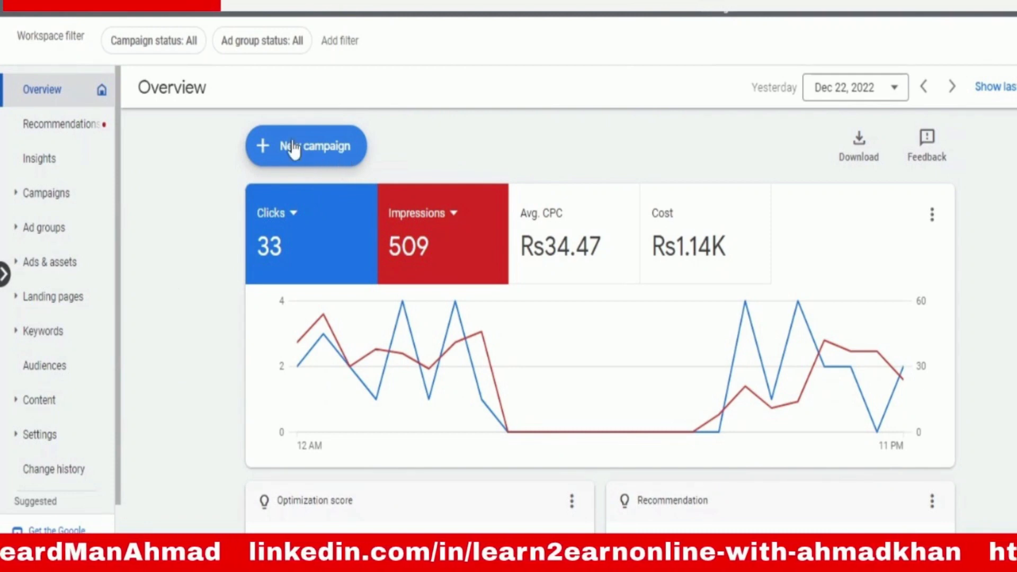
Start a new Search campaign with the Sales objective and select website visits as the way to reach the goal.
click(289, 154)
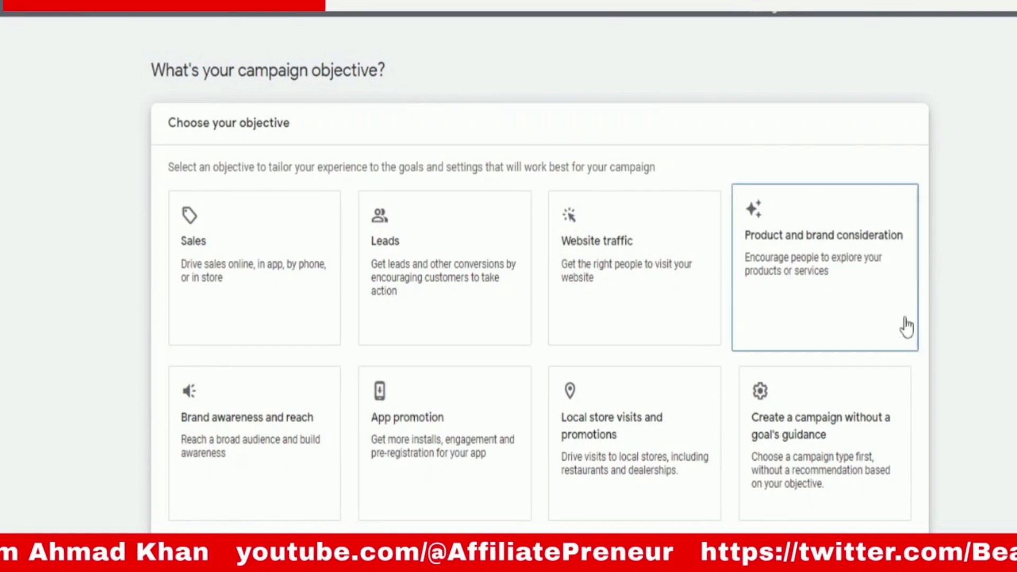
scroll(960, 336, down, 3)
scroll(962, 329, up, 3)
scroll(962, 330, down, 1)
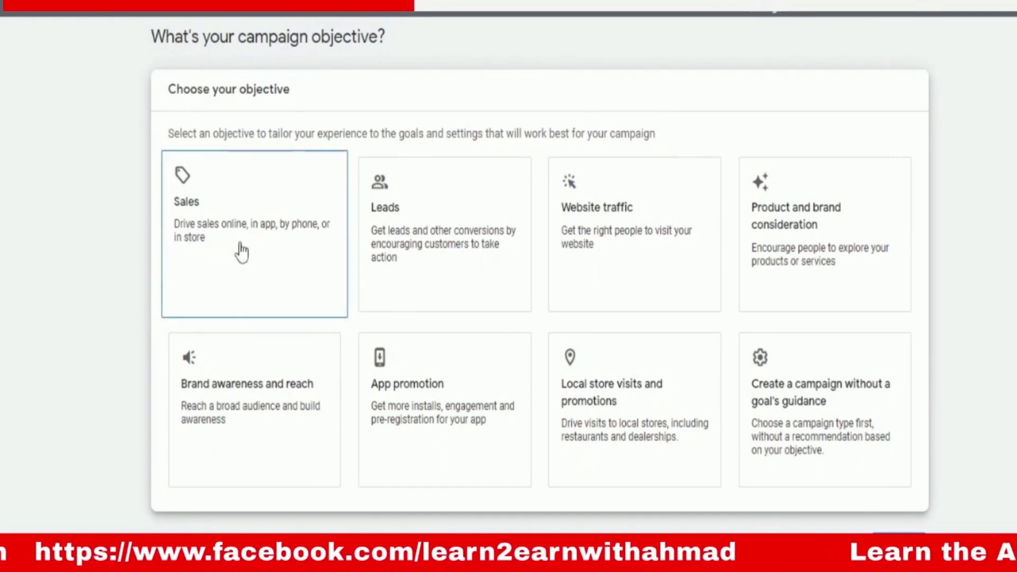
scroll(241, 252, down, 10)
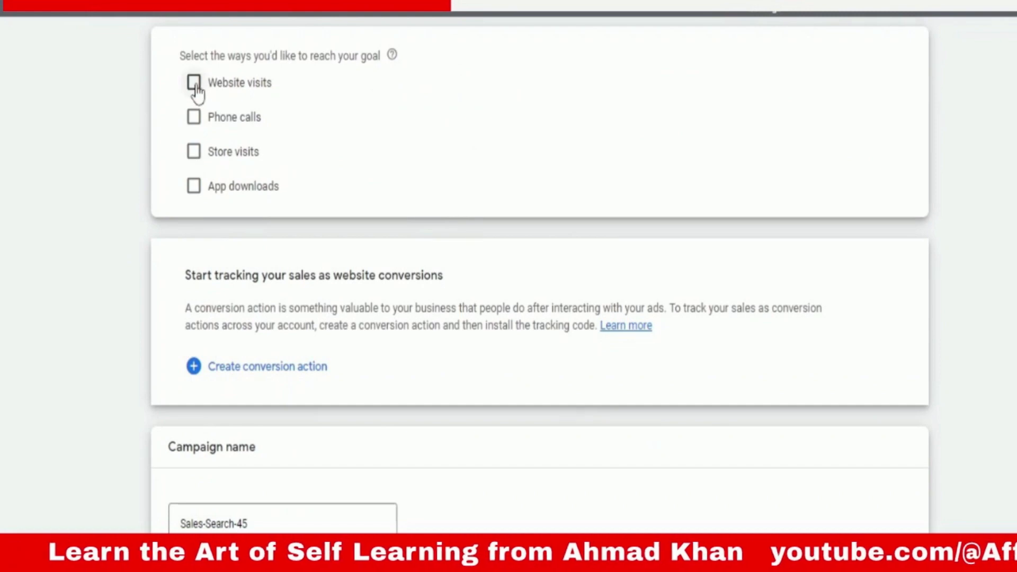
click(192, 82)
scroll(73, 279, down, 3)
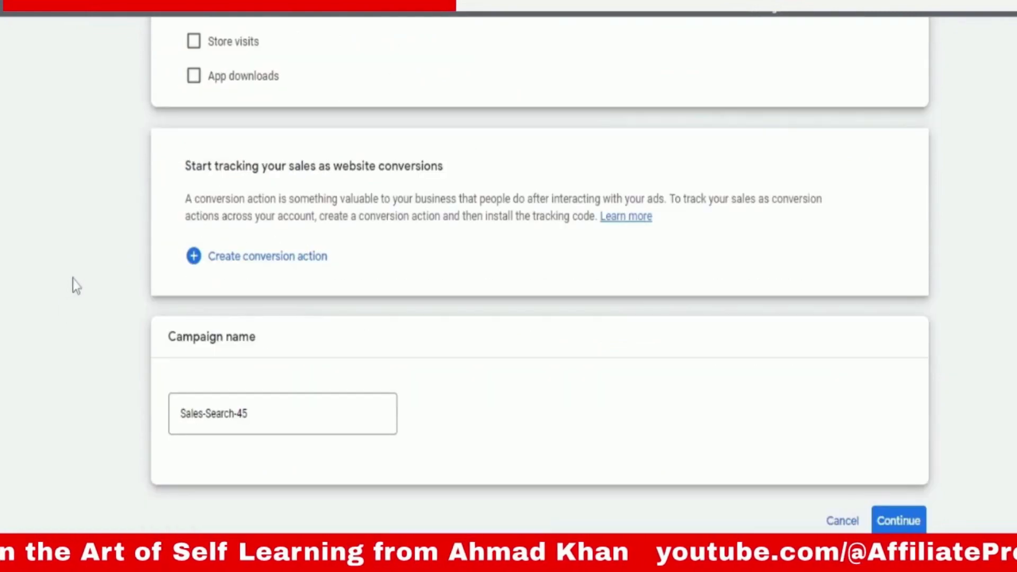
Name the campaign "Search Campaign" and continue to the bidding settings.
scroll(72, 279, down, 1)
triple_click(232, 353)
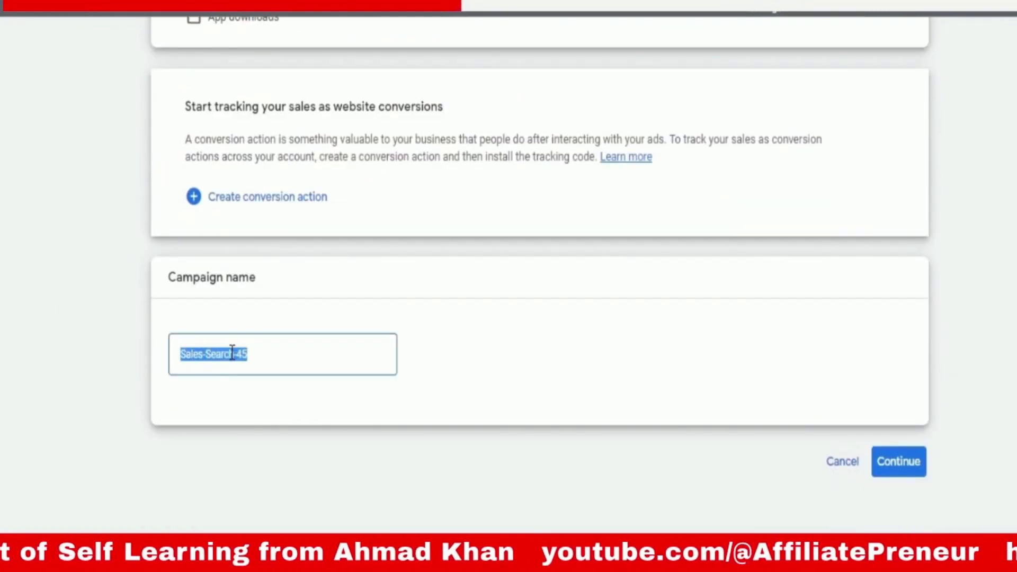
click(283, 354)
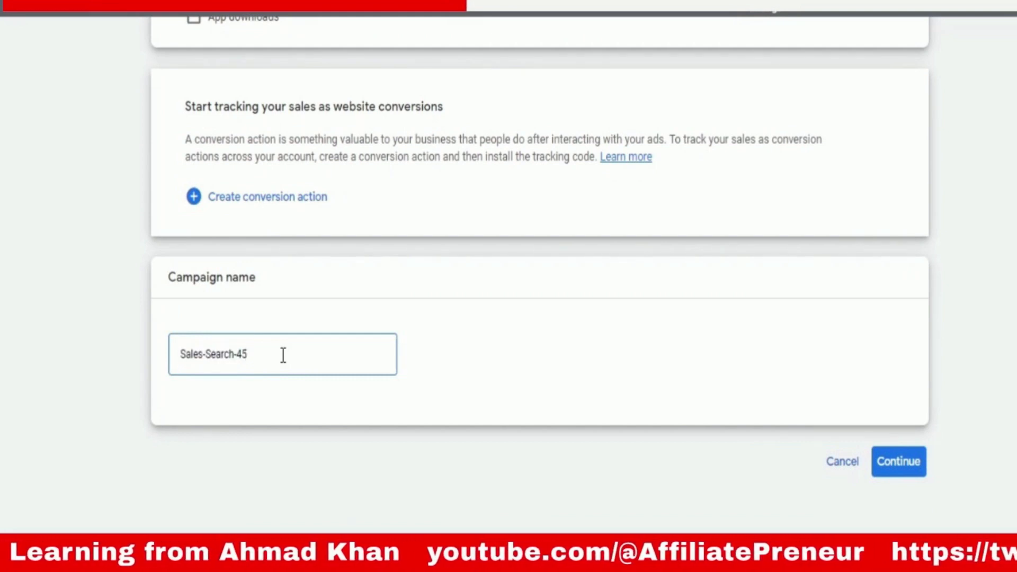
double_click(284, 355)
click(281, 354)
triple_click(280, 350)
text(S)
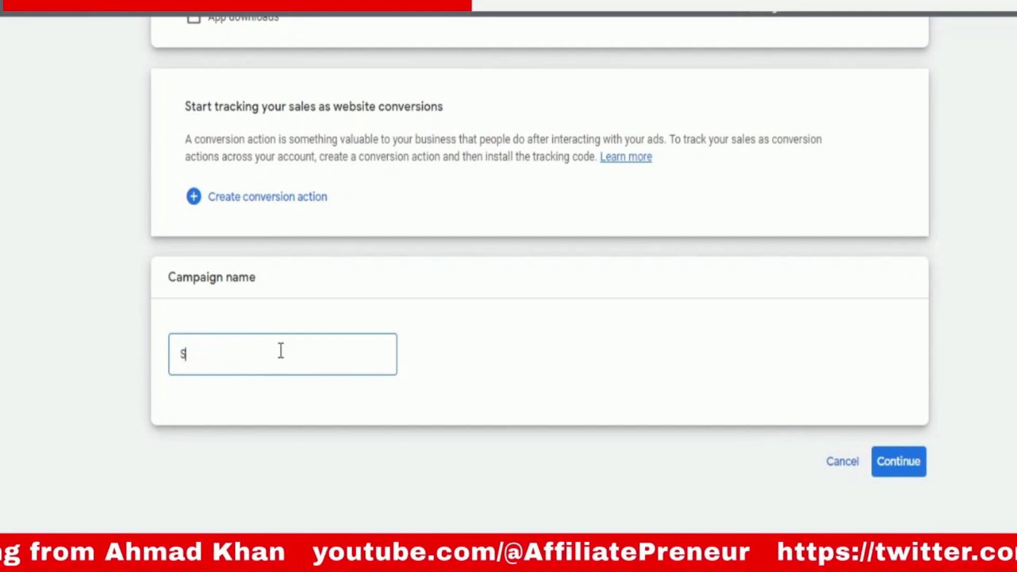
text(earch Cam)
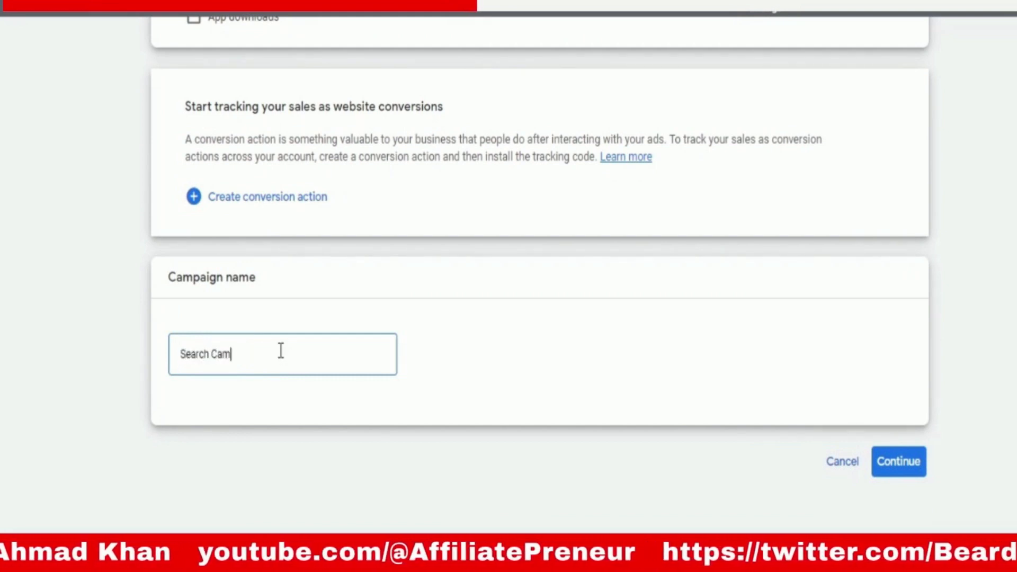
text(paign)
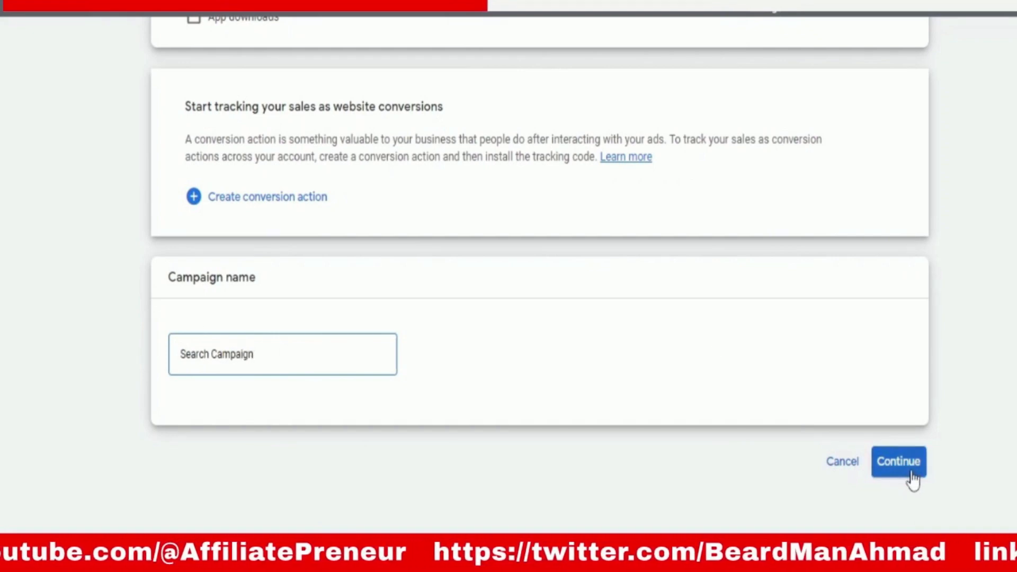
click(911, 473)
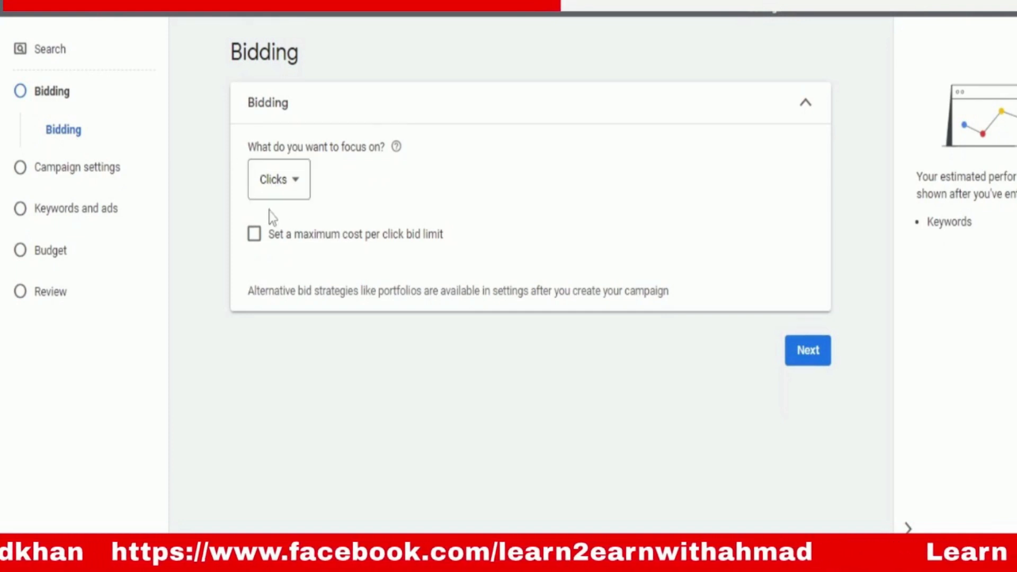
Review the available bidding focus options and choose Clicks.
click(295, 198)
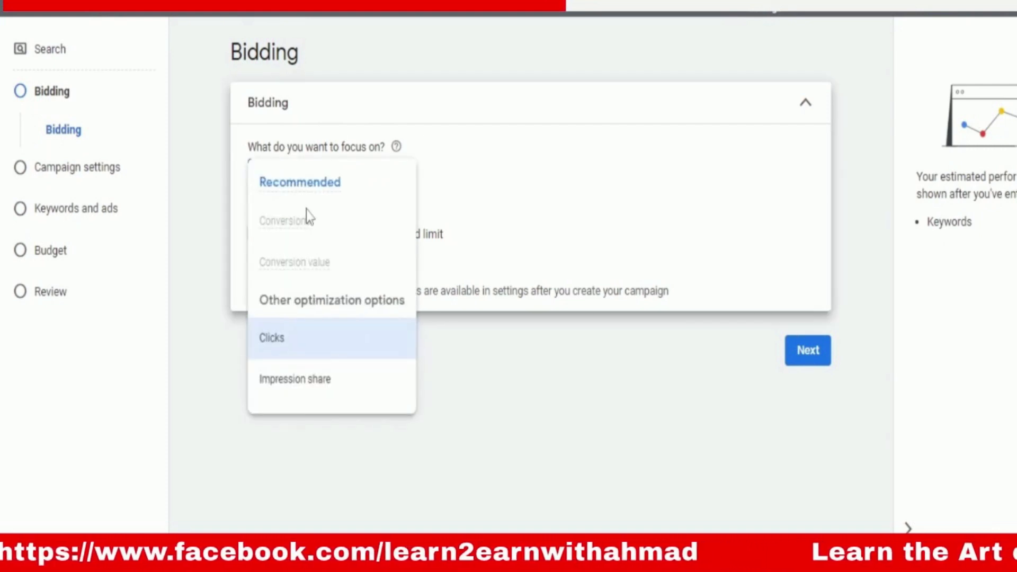
click(522, 240)
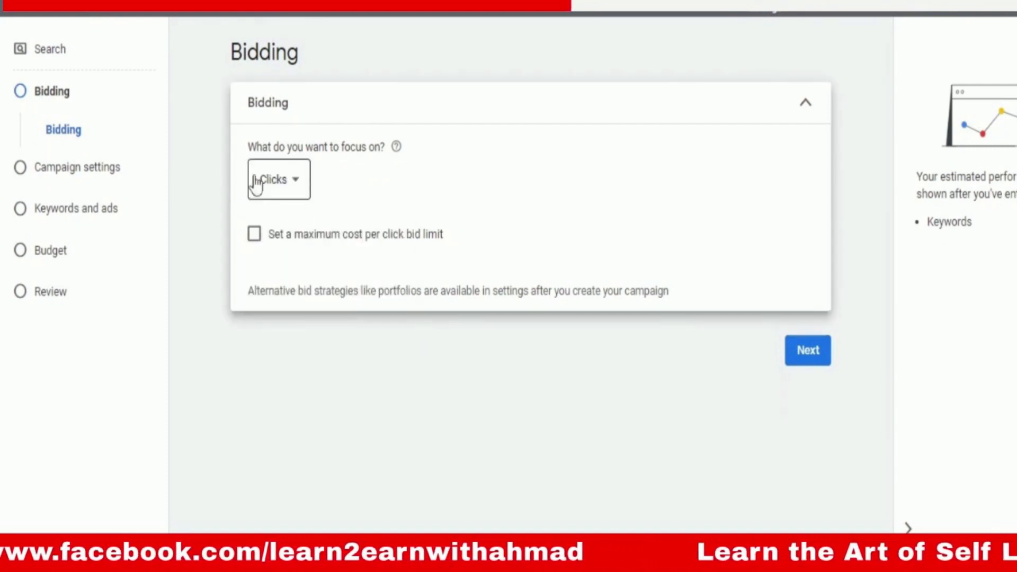
click(297, 194)
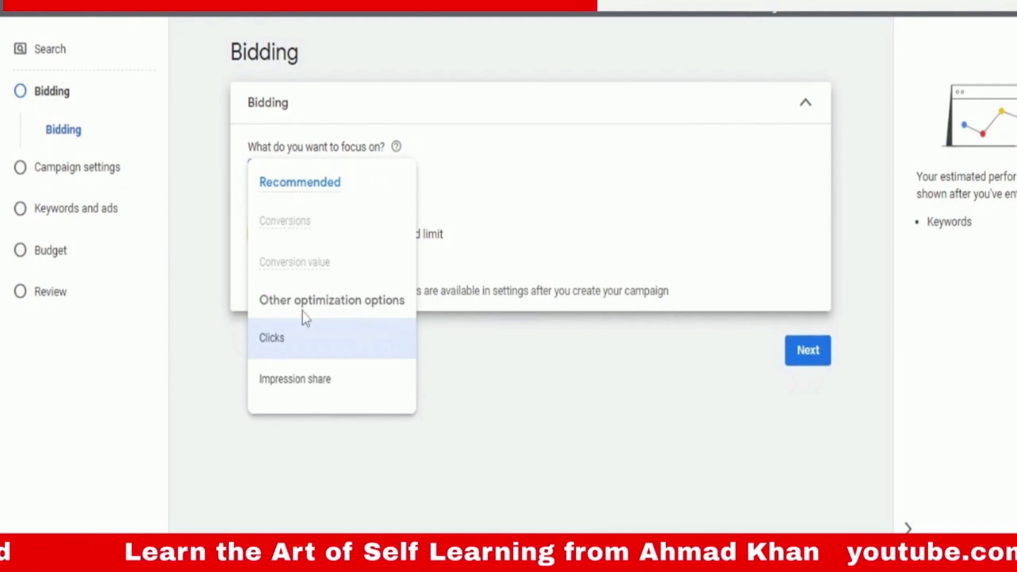
click(272, 344)
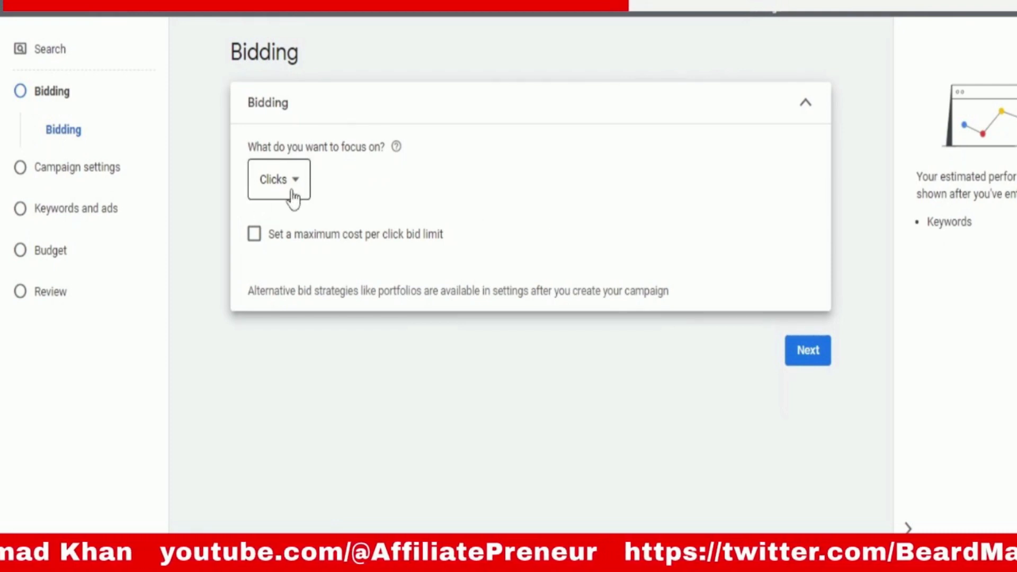
Enable a maximum cost per click bid limit and set it to PKR 30.
click(254, 238)
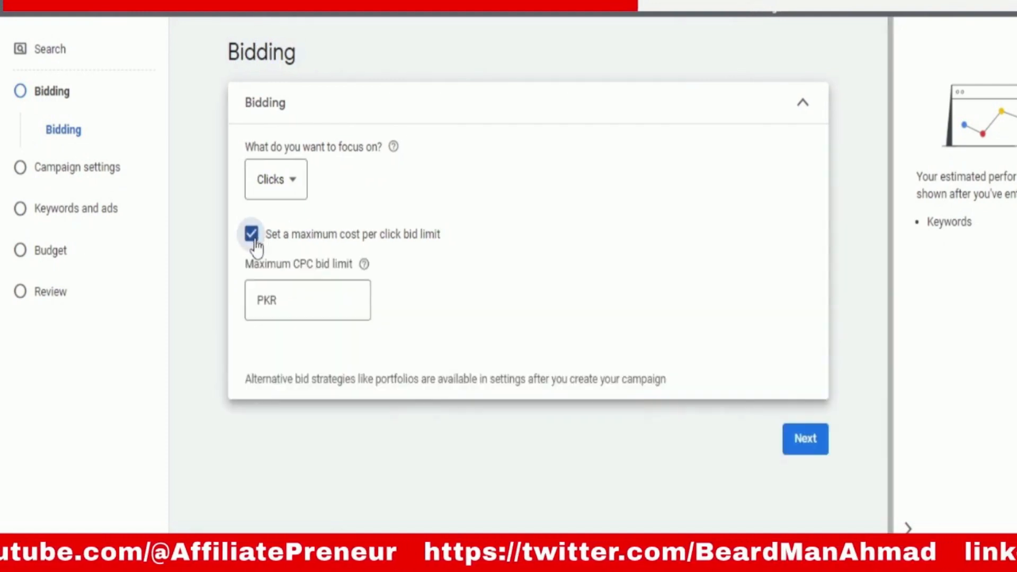
click(284, 302)
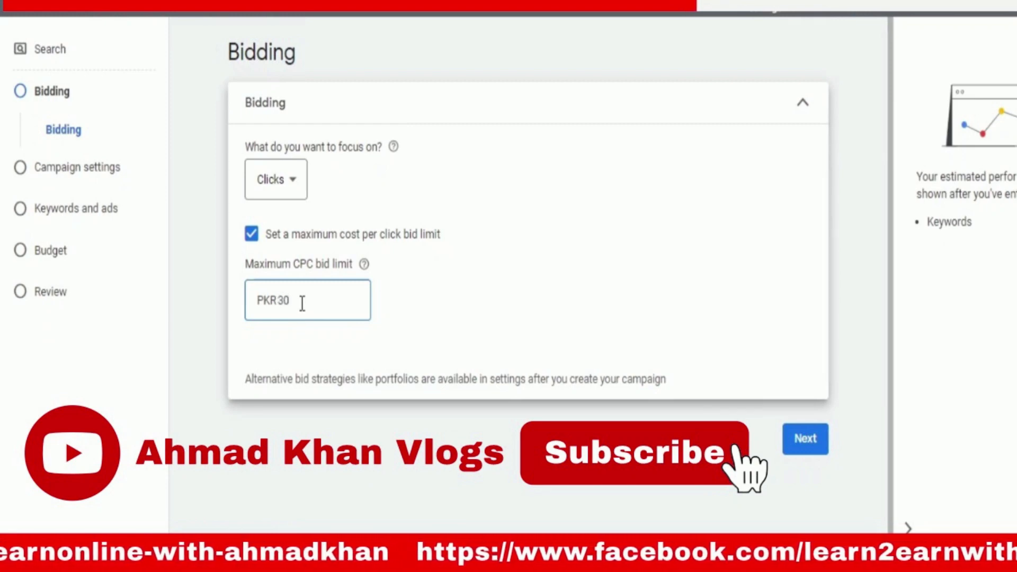
click(405, 318)
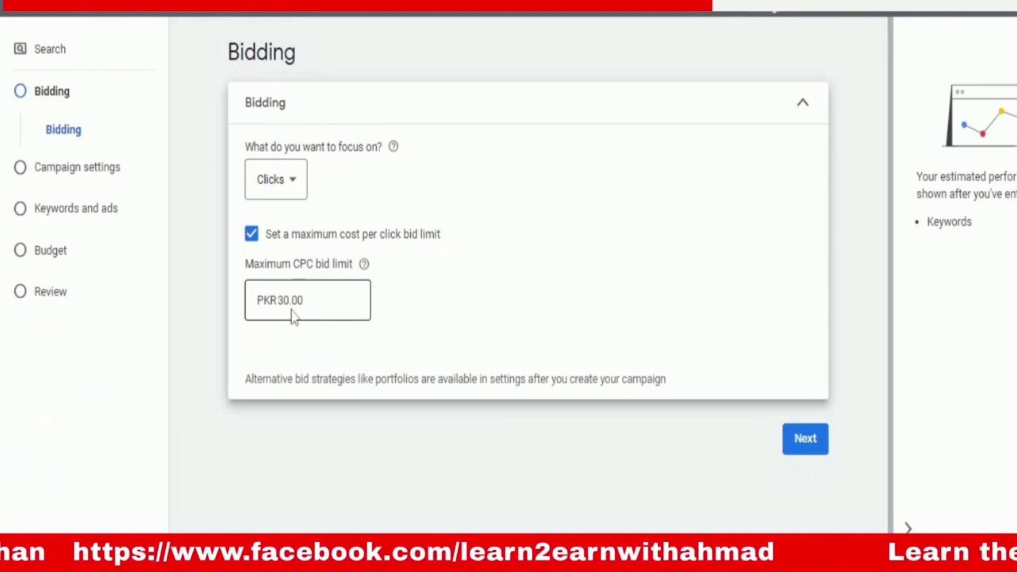
Change the maximum CPC bid limit to PKR 50 and continue to the campaign settings.
double_click(287, 305)
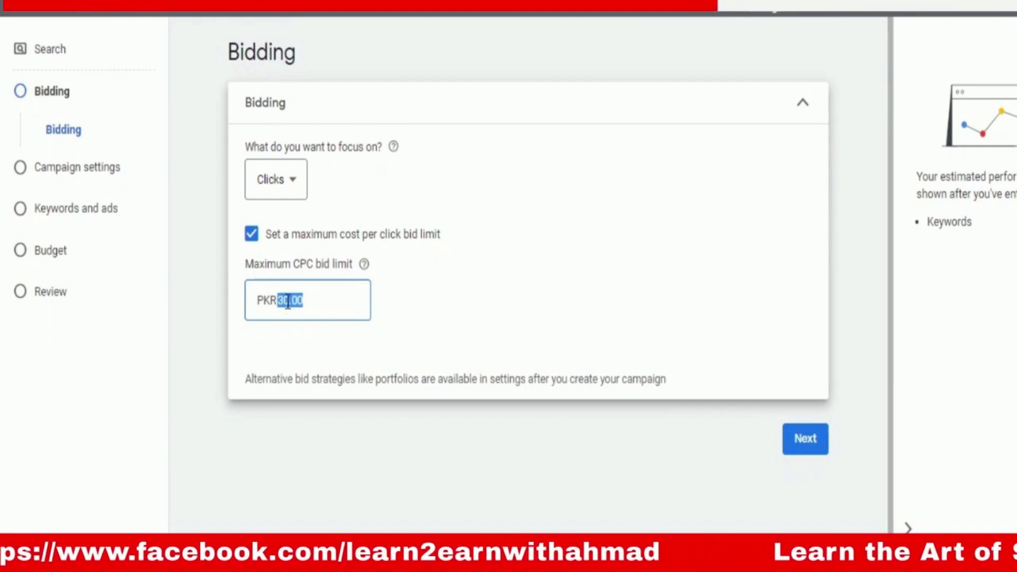
text(5)
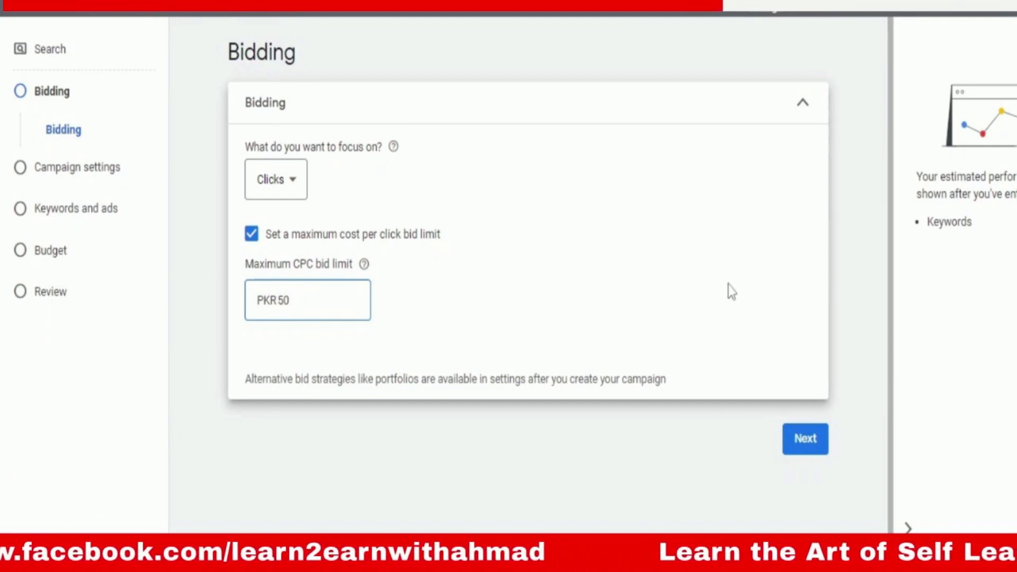
click(732, 291)
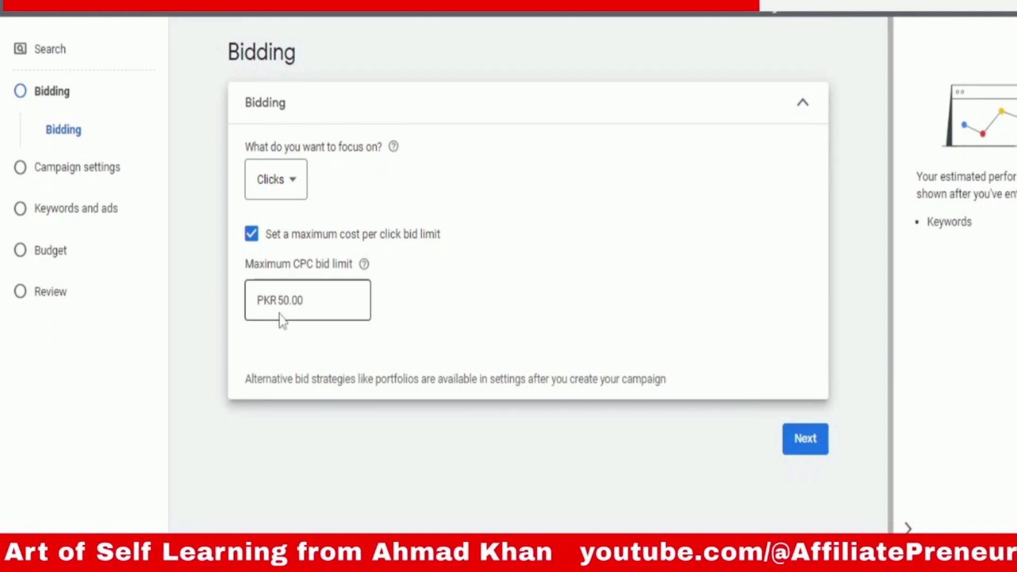
click(816, 440)
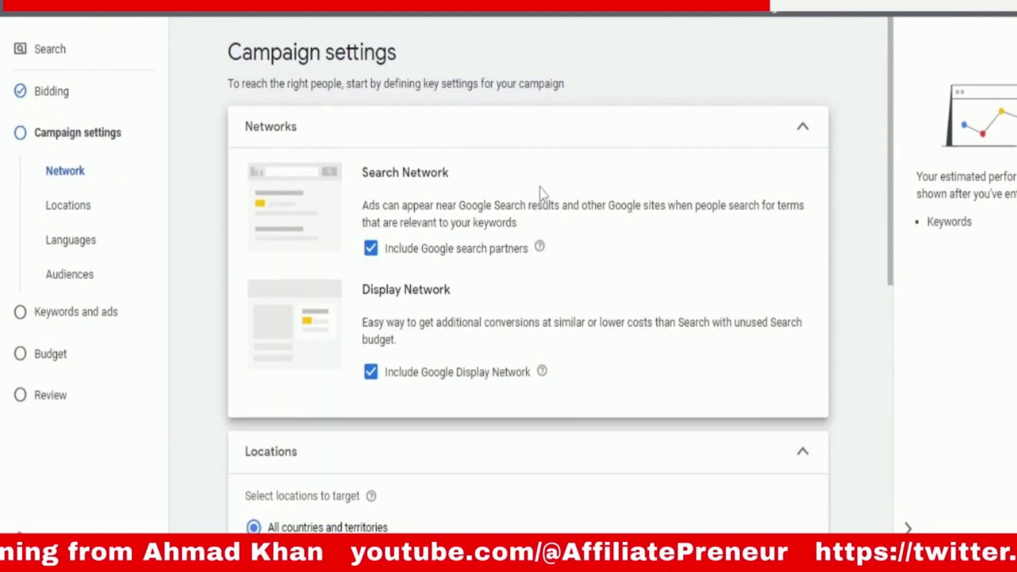
Review the network settings and target the country Kenya as another location for the campaign.
scroll(540, 188, down, 5)
scroll(482, 163, down, 2)
scroll(518, 168, up, 2)
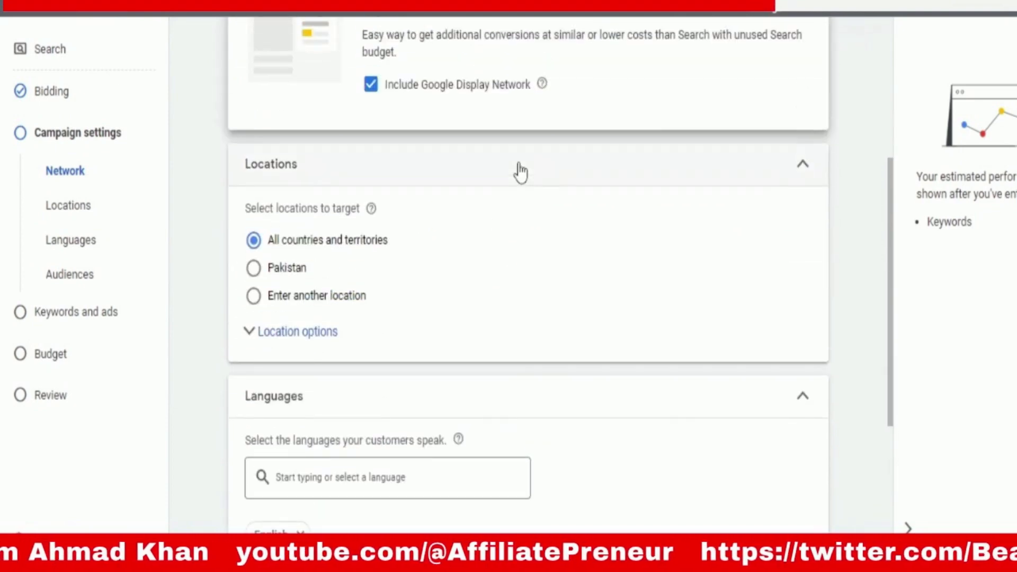
scroll(520, 170, up, 5)
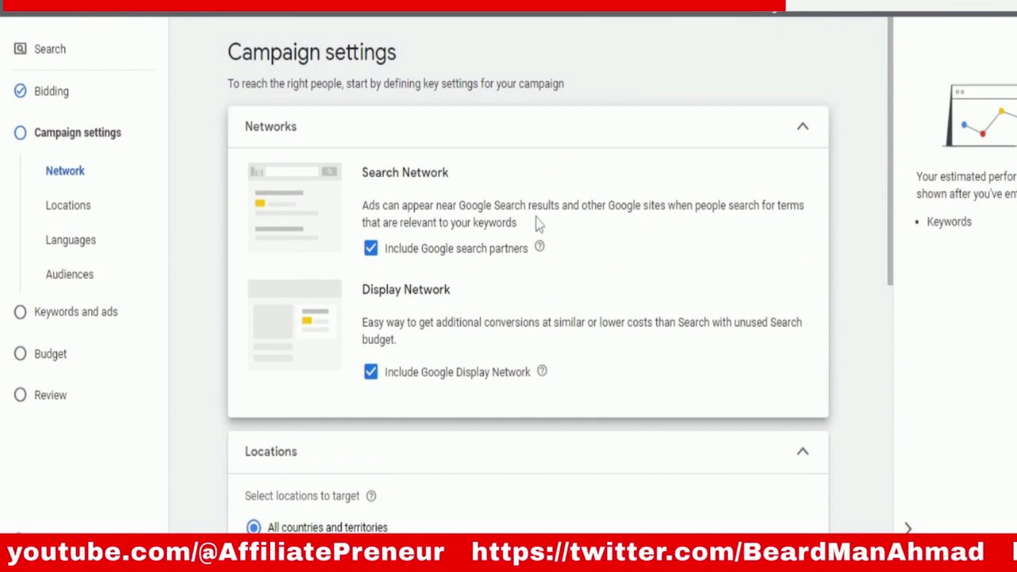
scroll(391, 255, down, 2)
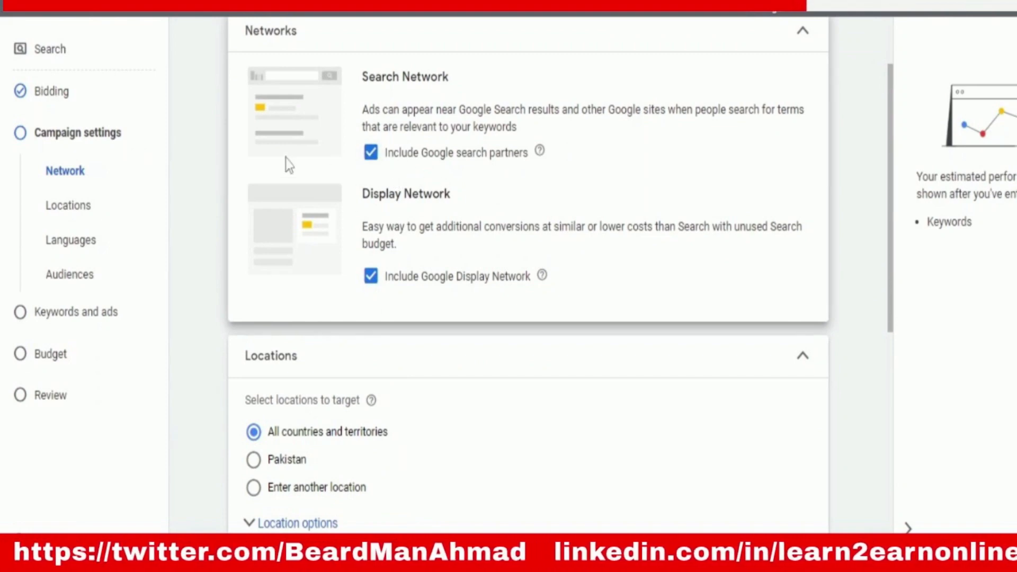
scroll(287, 164, down, 5)
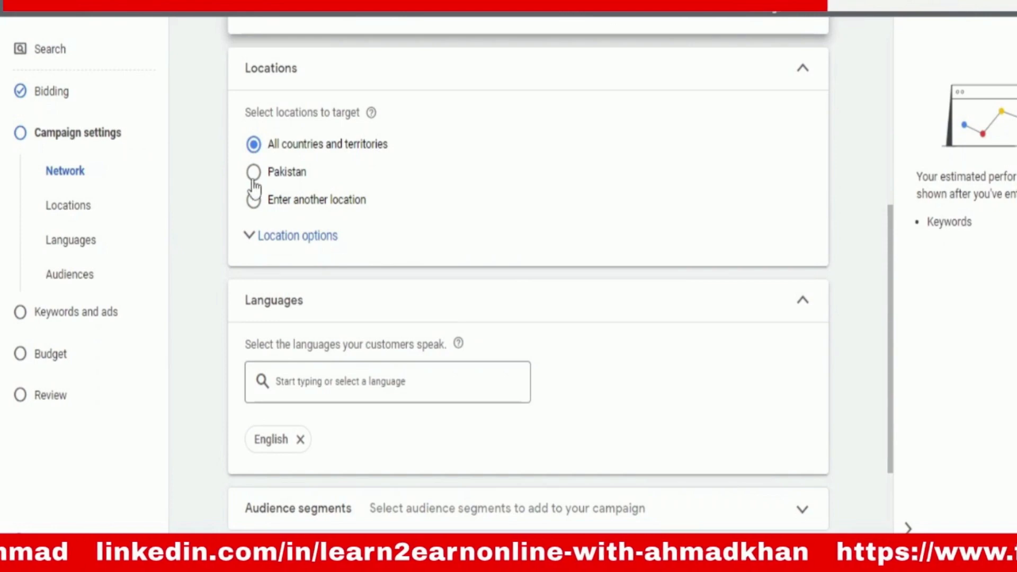
click(255, 207)
text(Kenya)
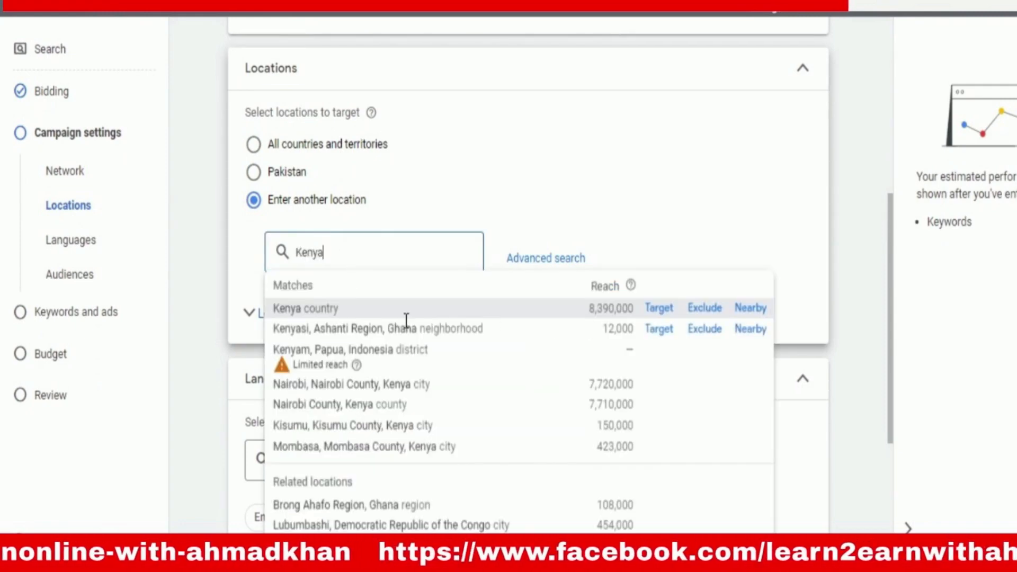
click(663, 310)
scroll(424, 212, down, 1)
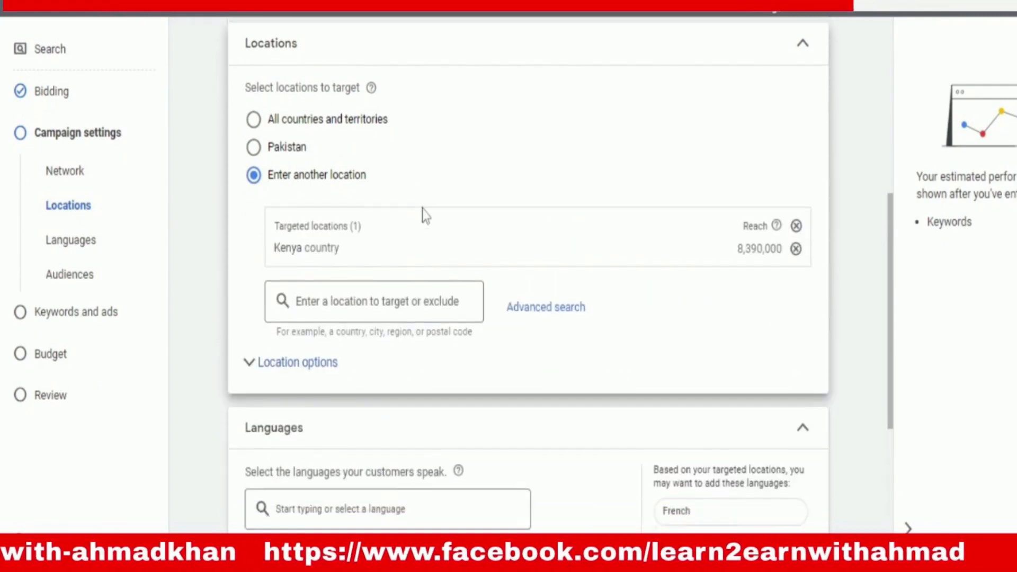
Set the location target option to "Presence: People in or regularly in your targeted locations" and continue to keywords and ads.
scroll(424, 212, down, 5)
click(312, 104)
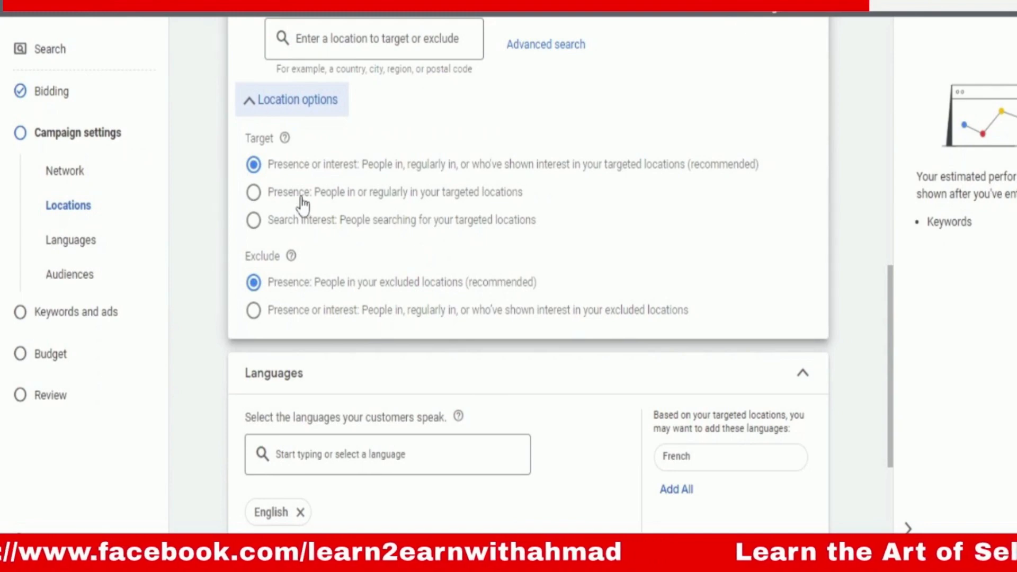
click(255, 194)
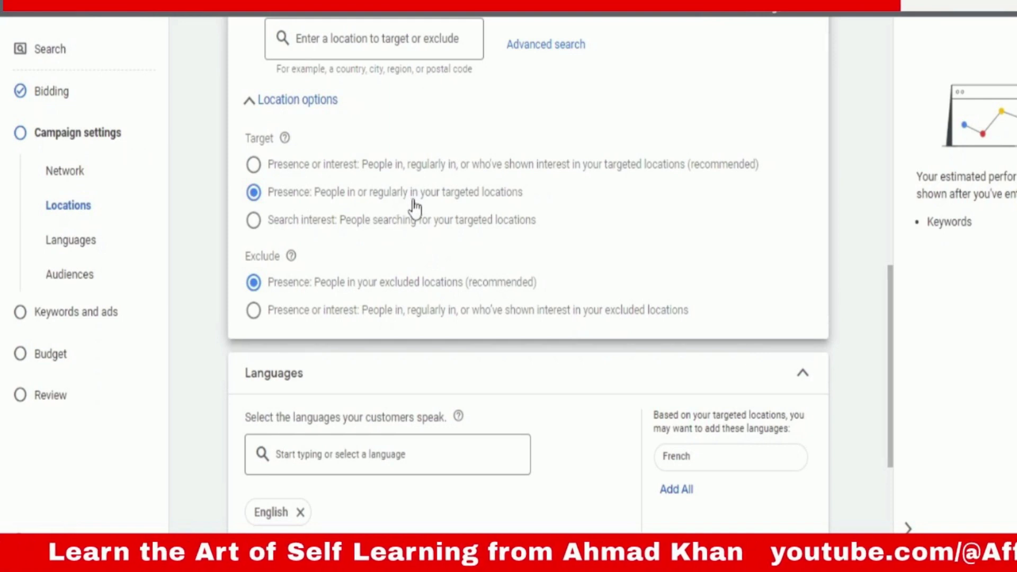
click(249, 111)
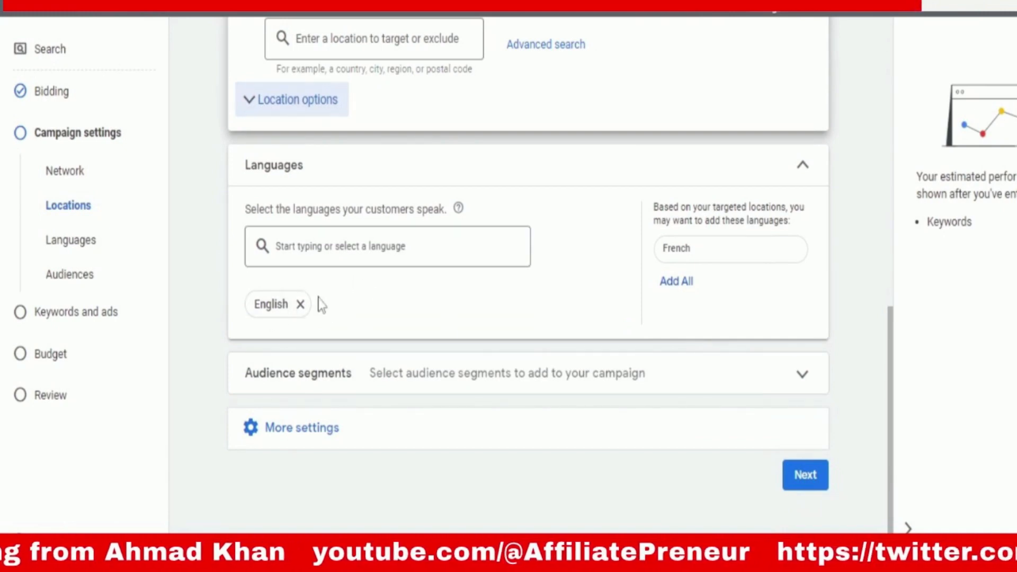
scroll(318, 302, up, 3)
scroll(302, 316, down, 4)
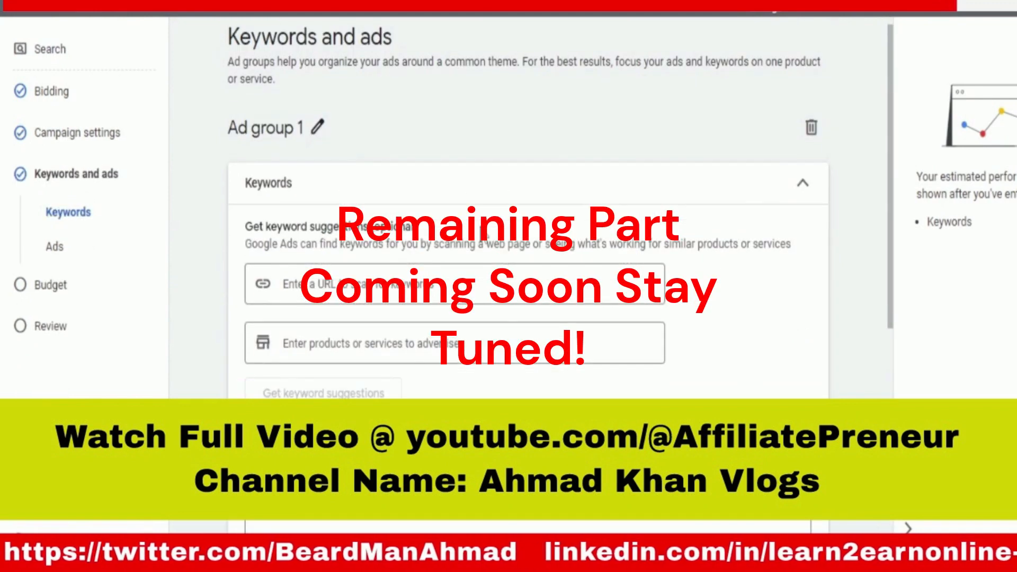
scroll(491, 232, down, 3)
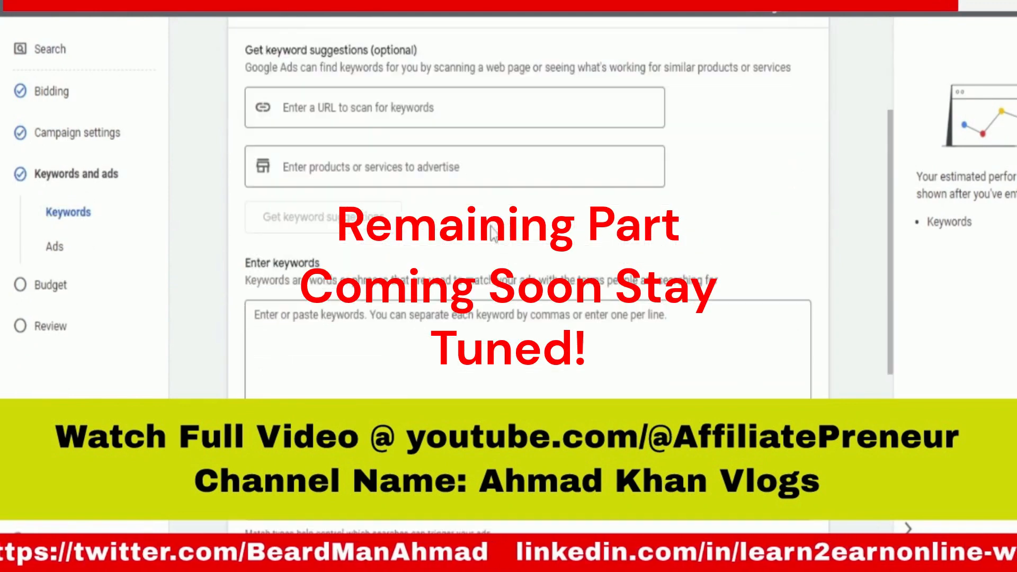
scroll(492, 232, down, 2)
scroll(451, 247, up, 4)
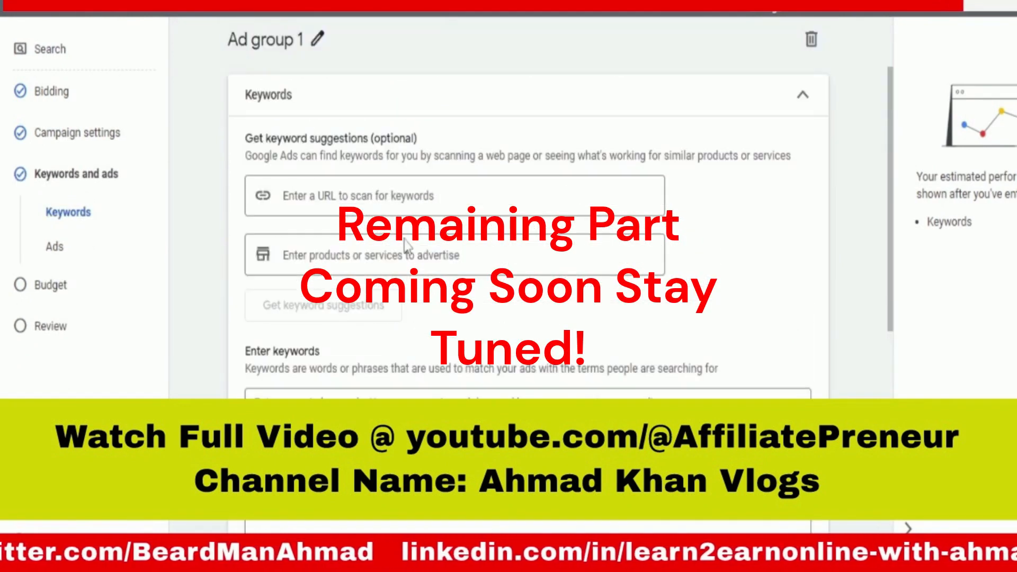
scroll(296, 249, down, 8)
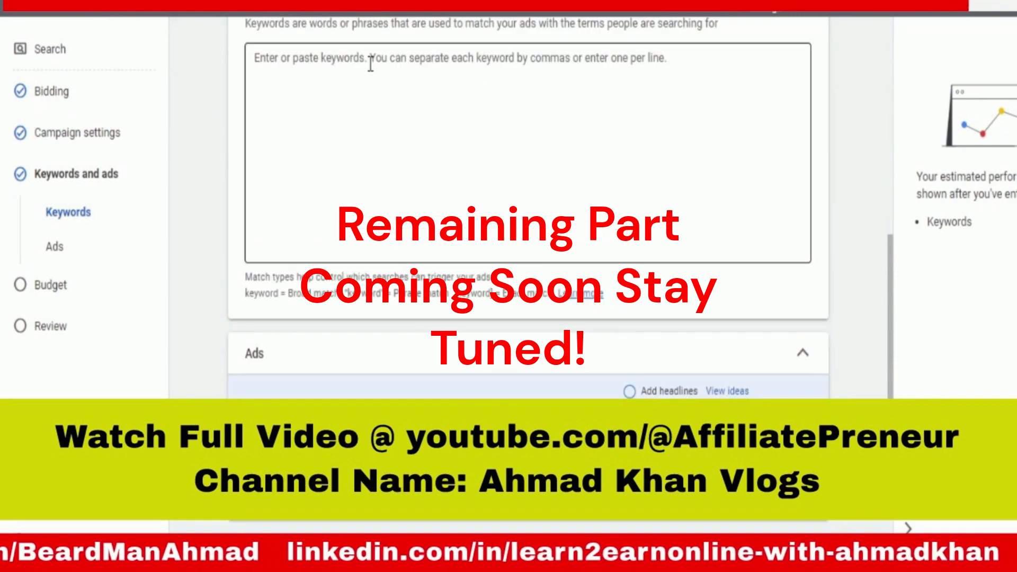